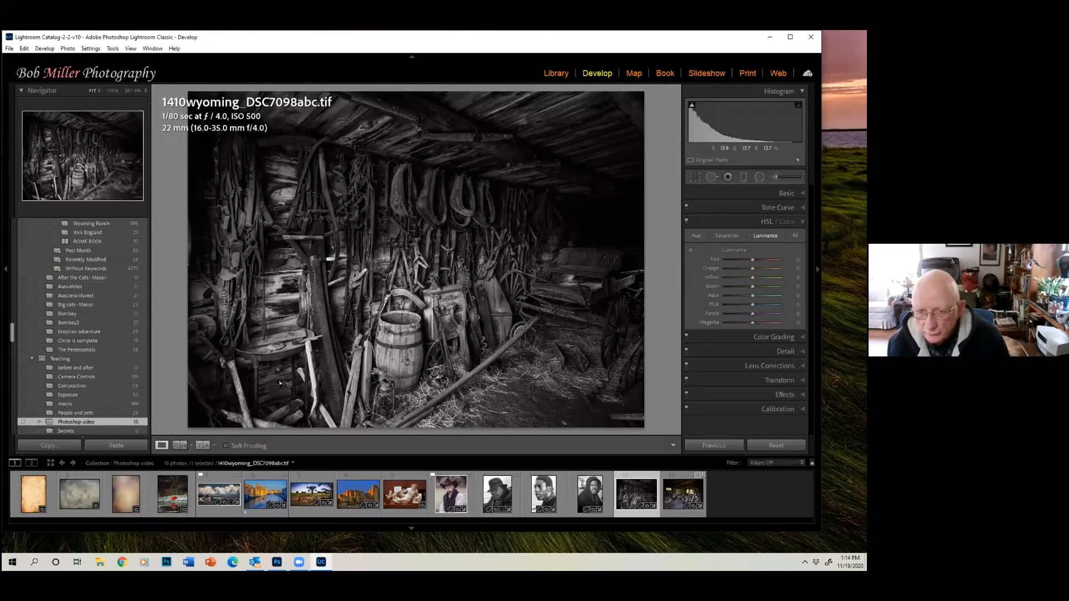
- Open the barn photo in Adobe Photoshop 2021 as a copy with Lightroom adjustments
right_click(481, 219)
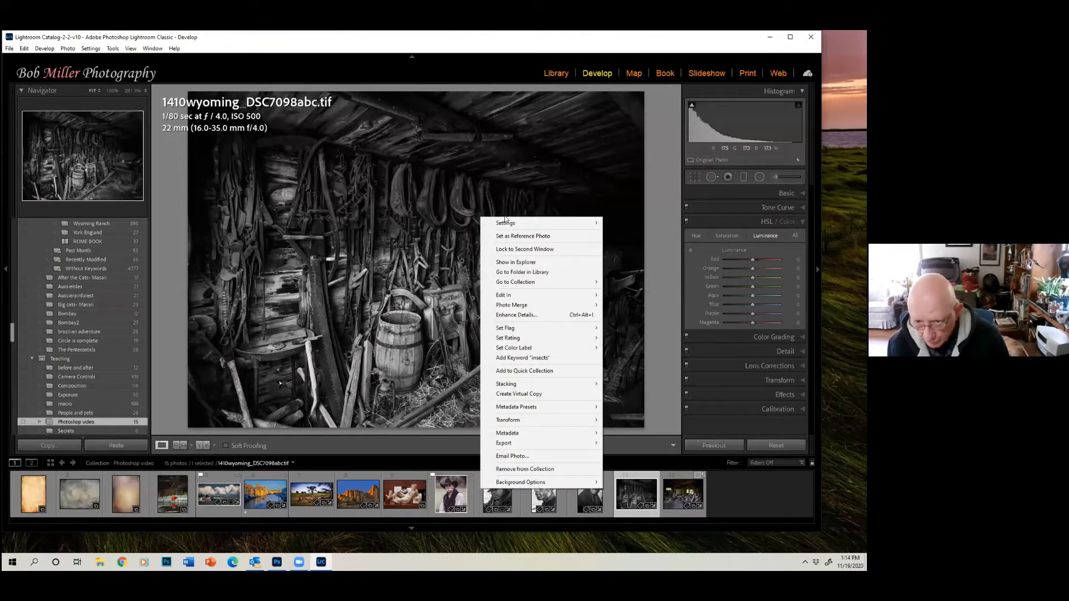
mouse_move(502, 295)
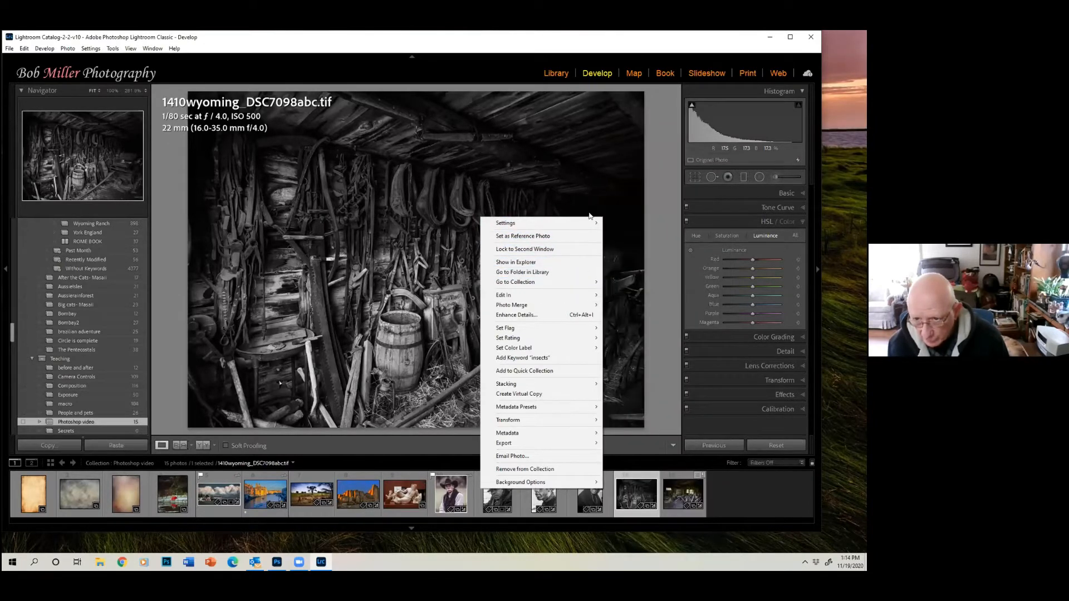
mouse_move(599, 295)
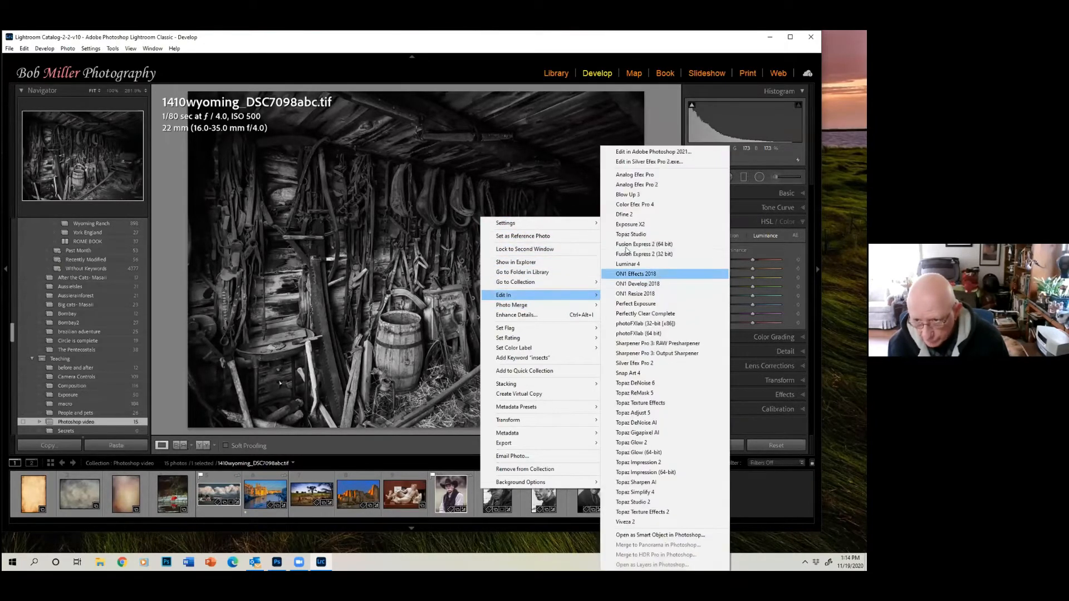
left_click(619, 152)
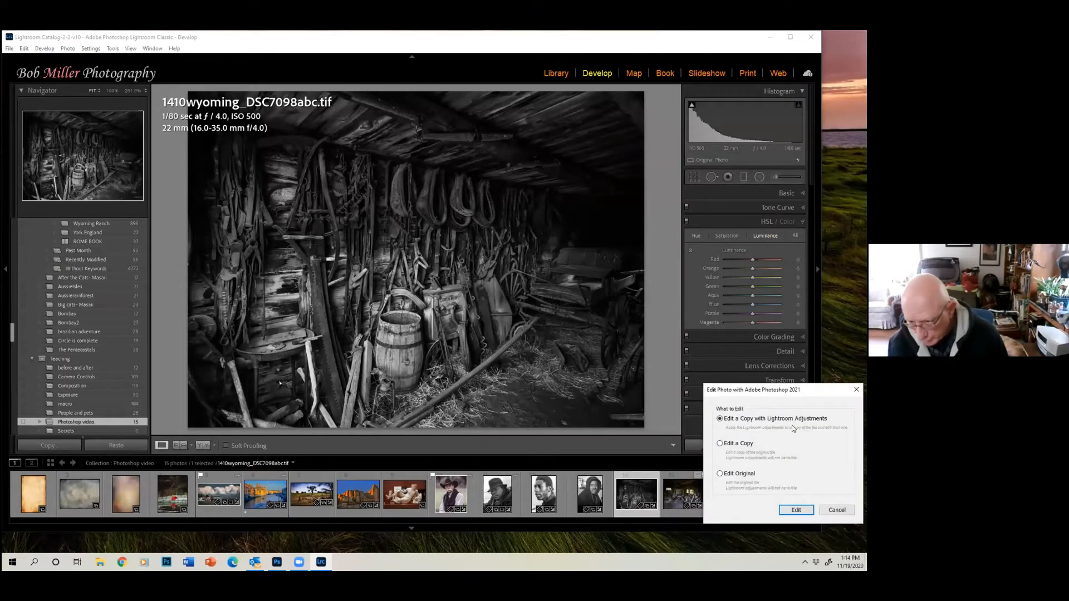
left_click(784, 510)
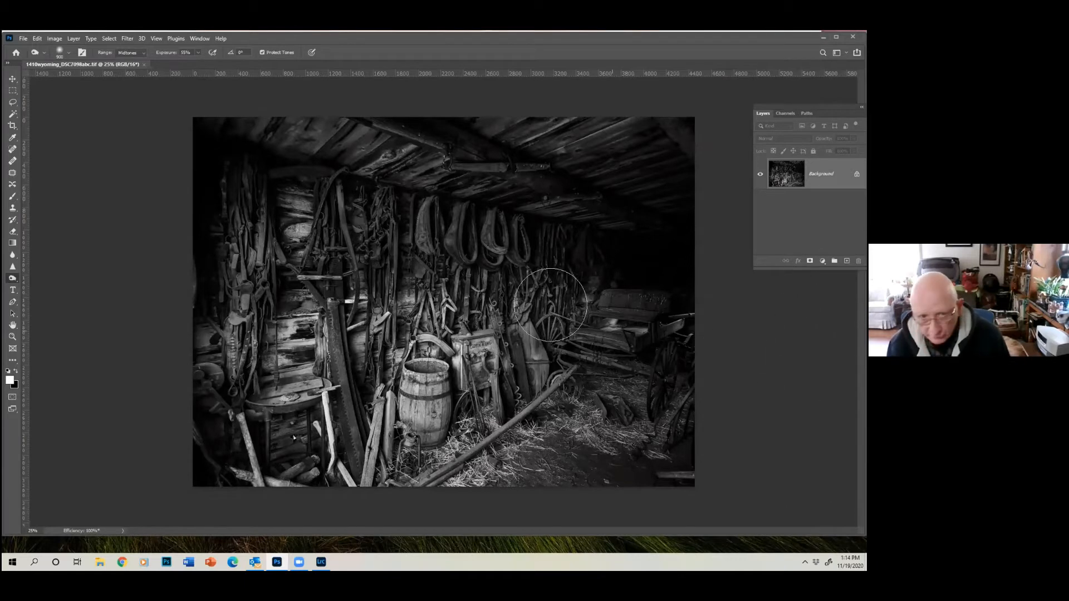
- Hide and redisplay the Layers panel, and reposition it as a floating panel lower beside the photo
left_click(197, 39)
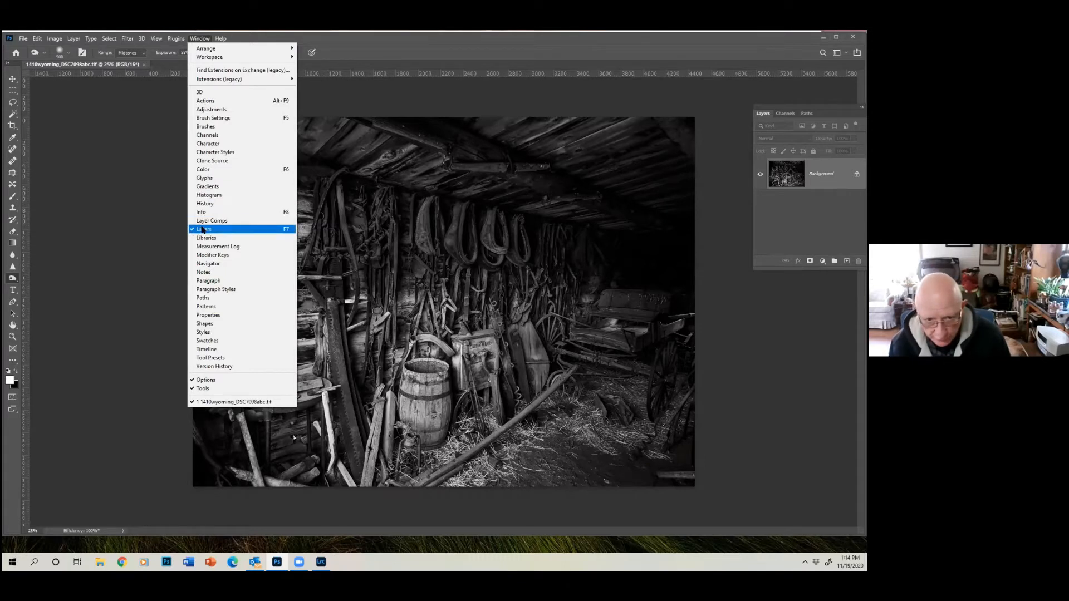
left_click(203, 229)
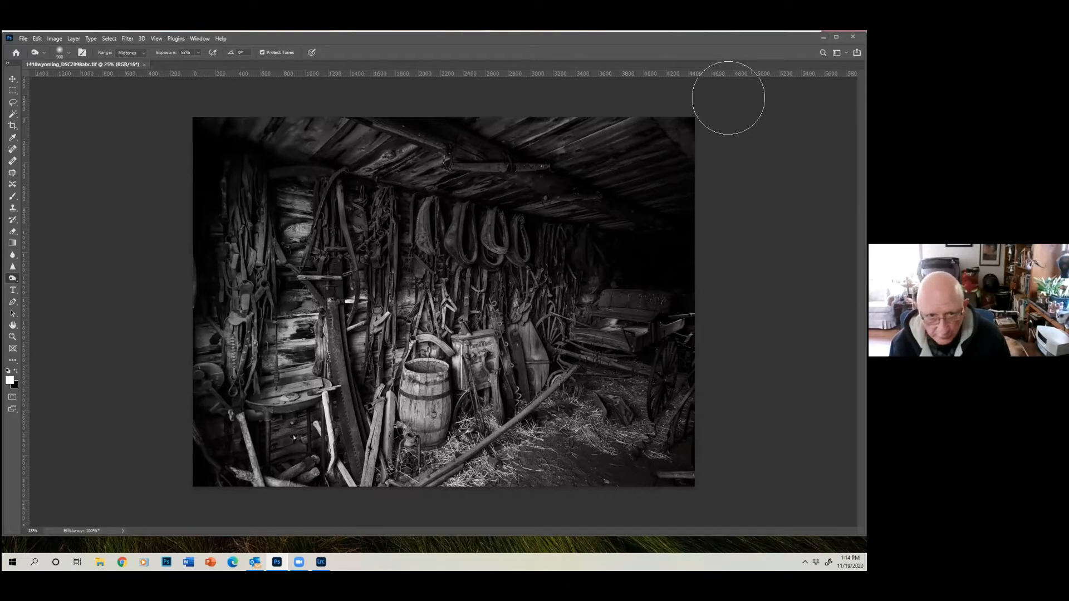
left_click(205, 39)
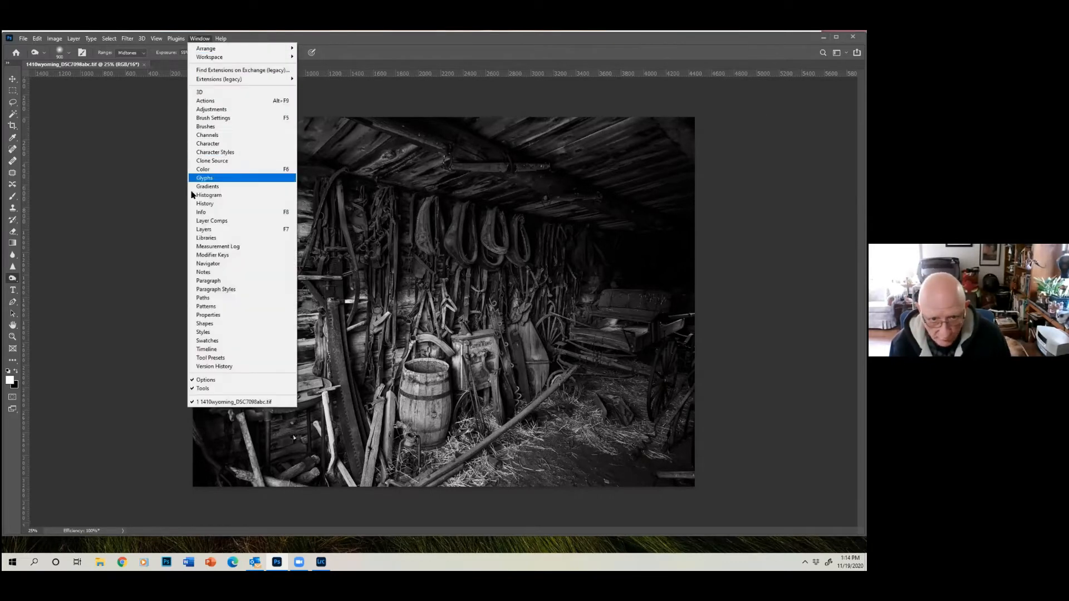
left_click(202, 229)
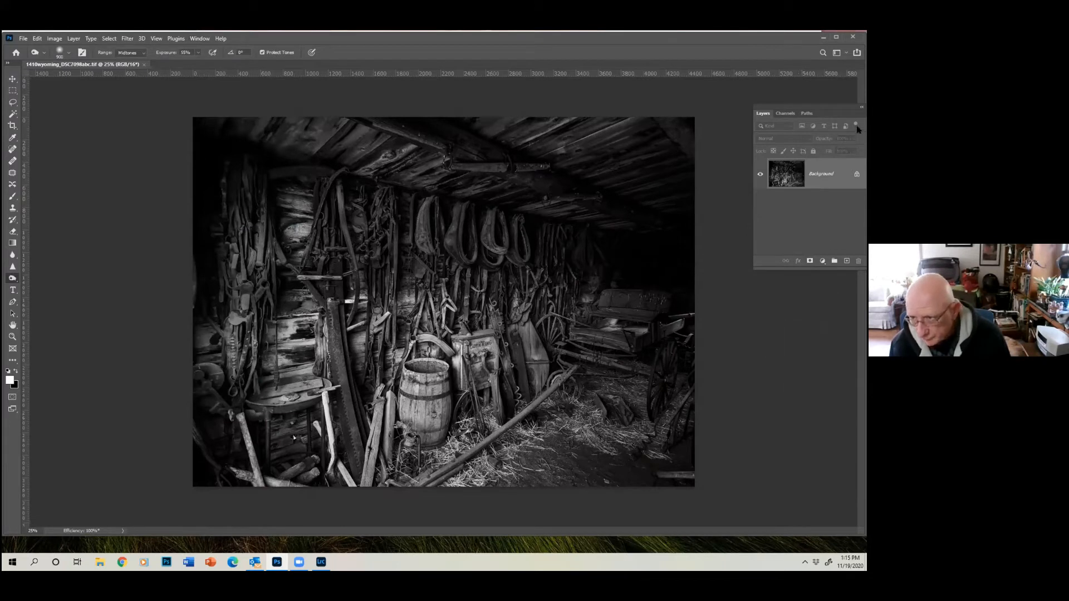
left_click_drag(847, 98, 862, 172)
left_click_drag(850, 112, 830, 264)
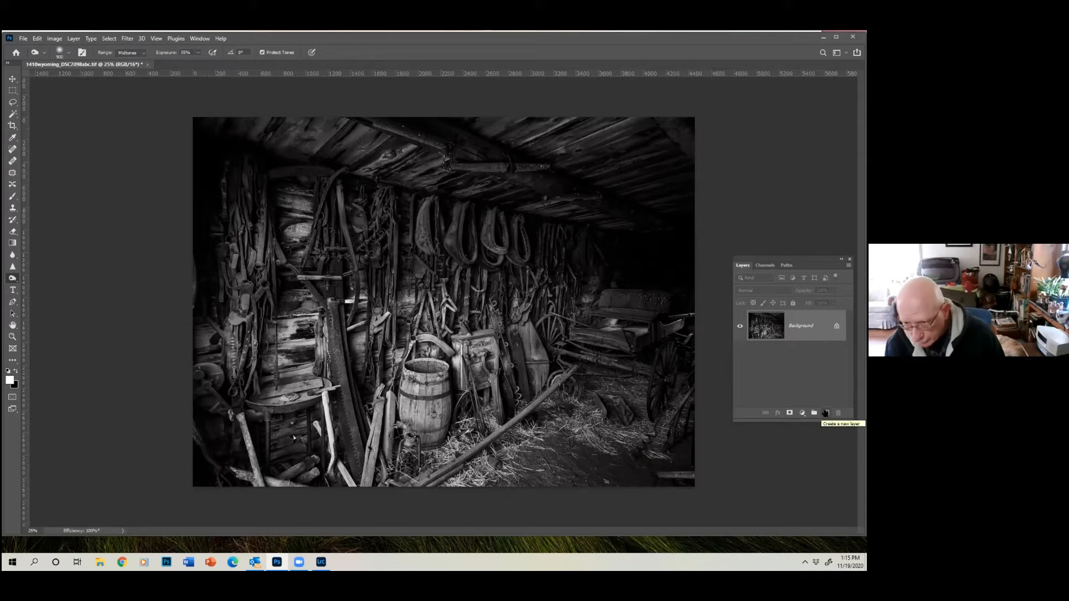
- Add a new empty layer and paint a single soft white brush dab on the tool wall above and beside the barrel
left_click(825, 413)
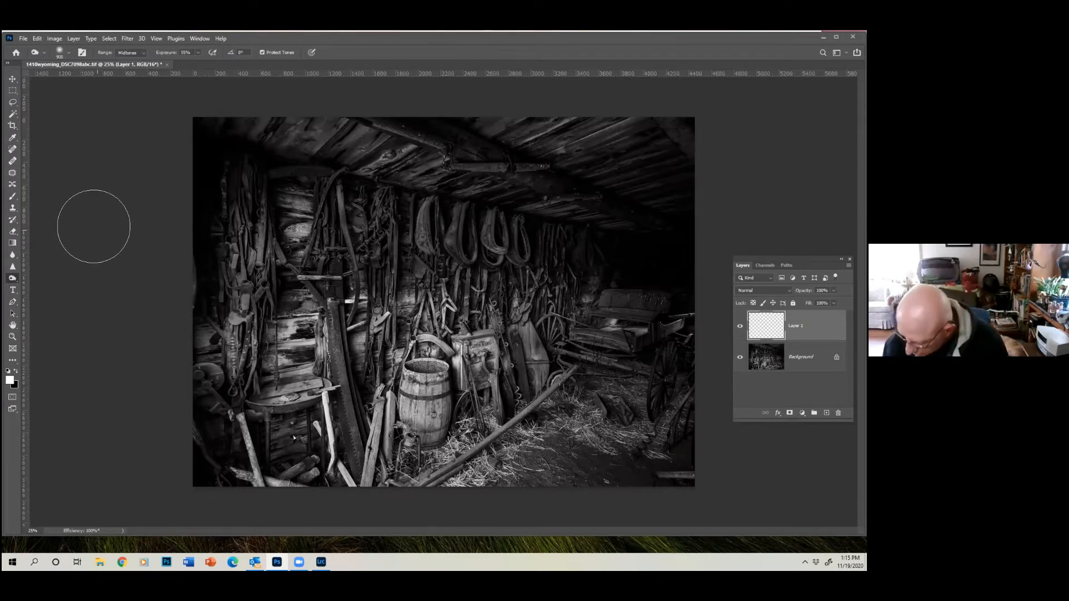
left_click(12, 197)
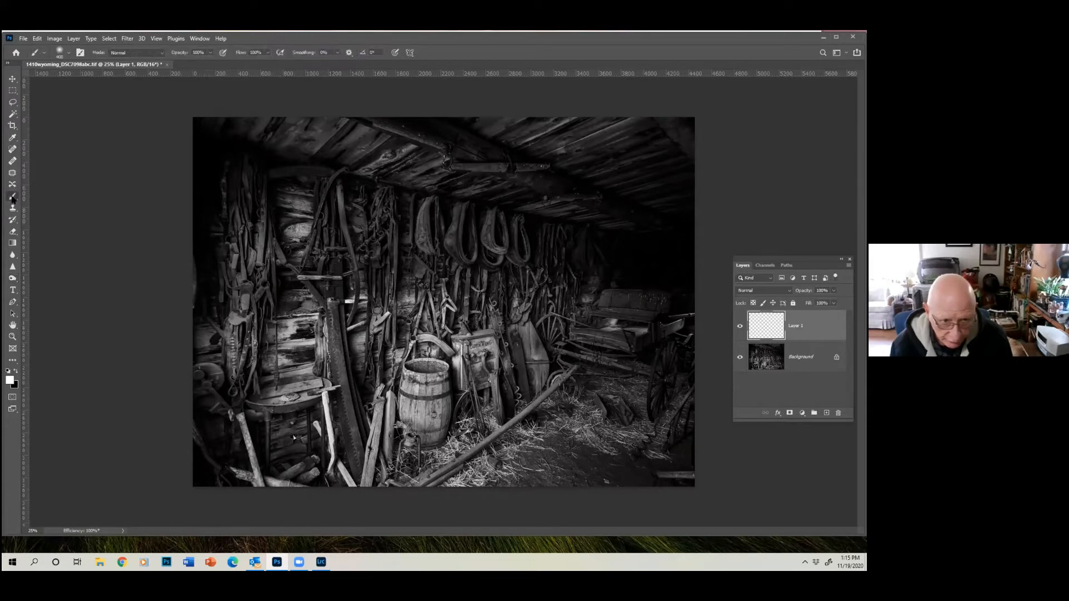
left_click(16, 372)
left_click(16, 371)
left_click(16, 371)
left_click(16, 372)
left_click(15, 371)
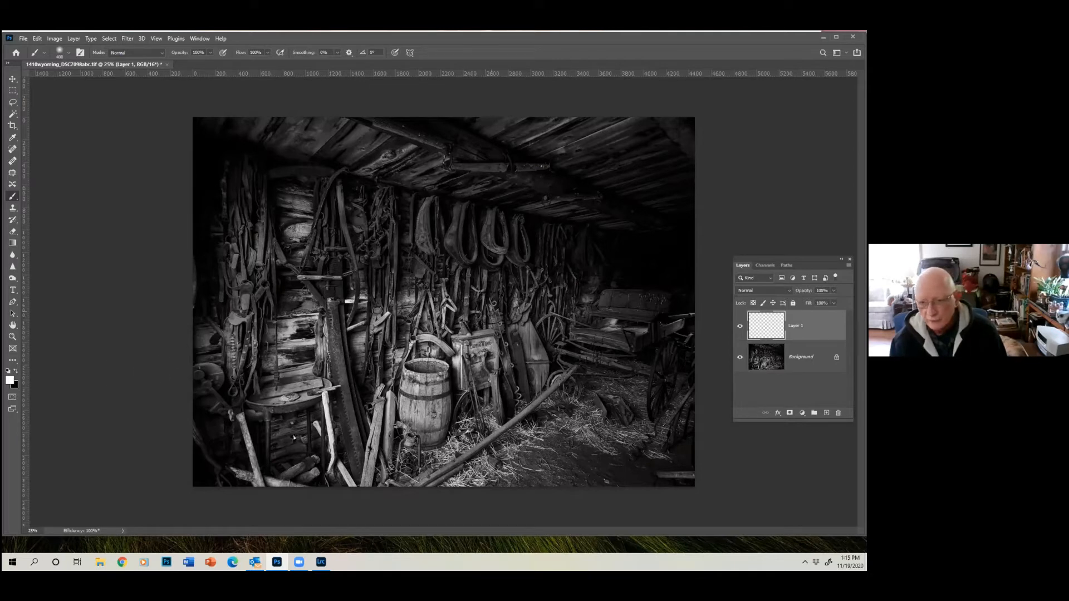
left_click(471, 305)
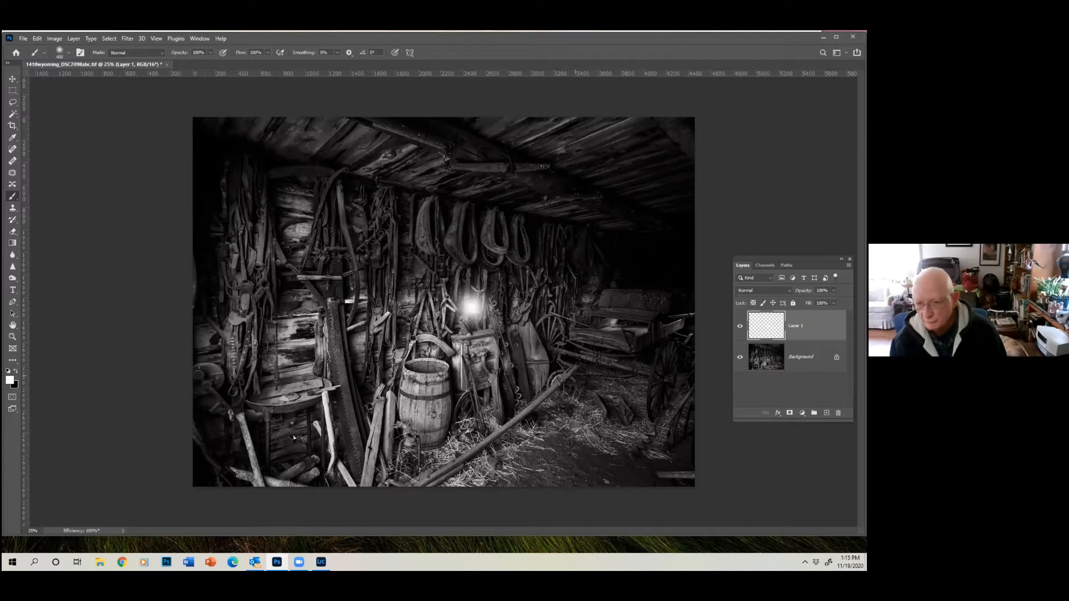
- Scale the white dab up proportionally to about 223% and apply the transformation
left_click(38, 39)
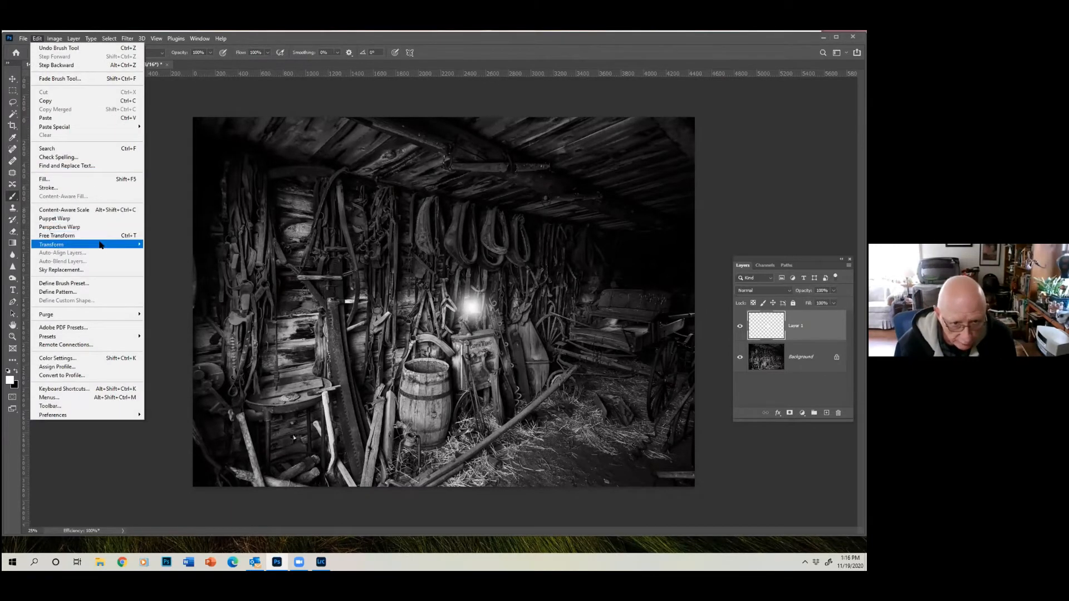
mouse_move(111, 244)
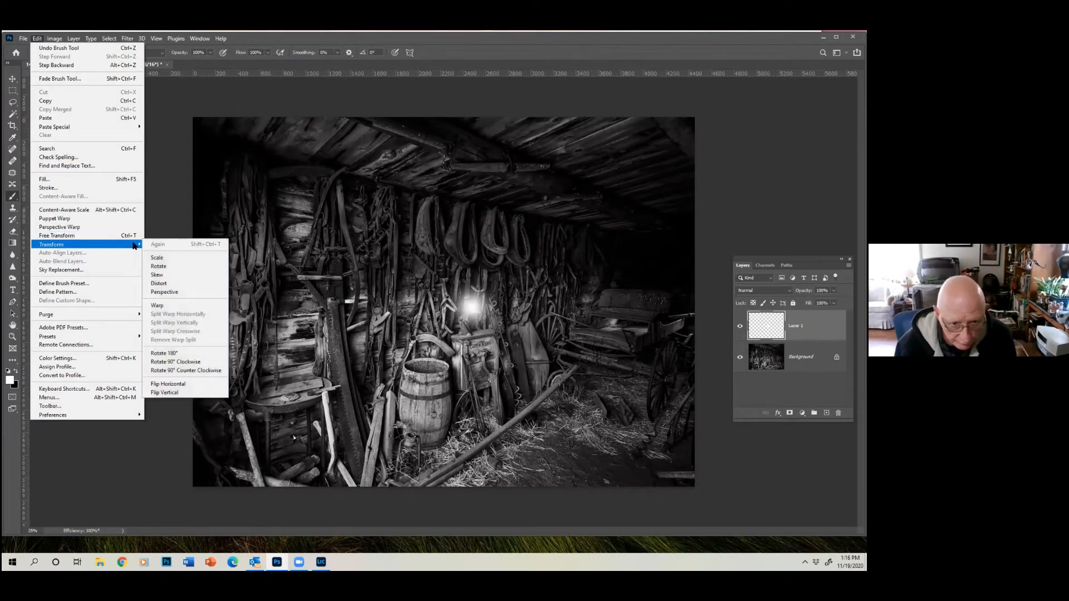
left_click(170, 259)
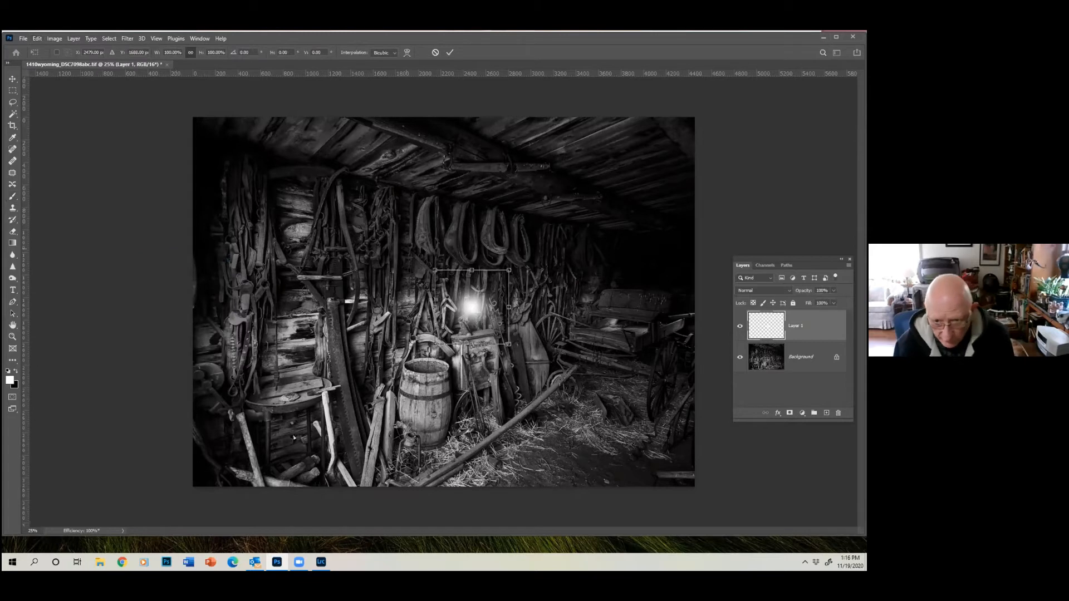
left_click_drag(508, 270, 596, 183)
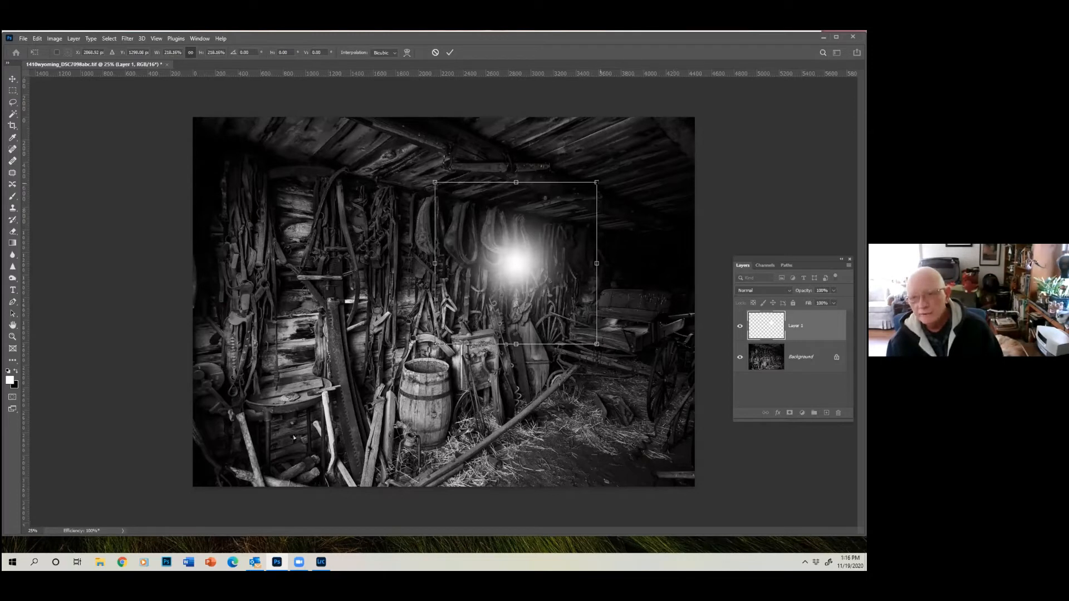
mouse_move(597, 182)
left_mouse_down()
mouse_move(652, 121)
mouse_move(601, 178)
left_mouse_up()
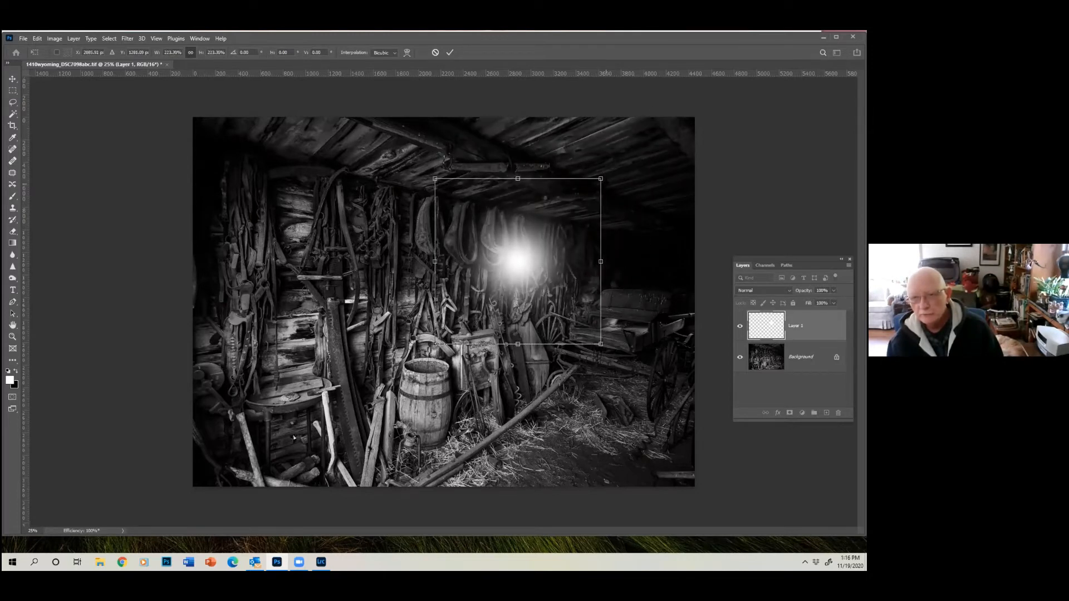
left_click(450, 53)
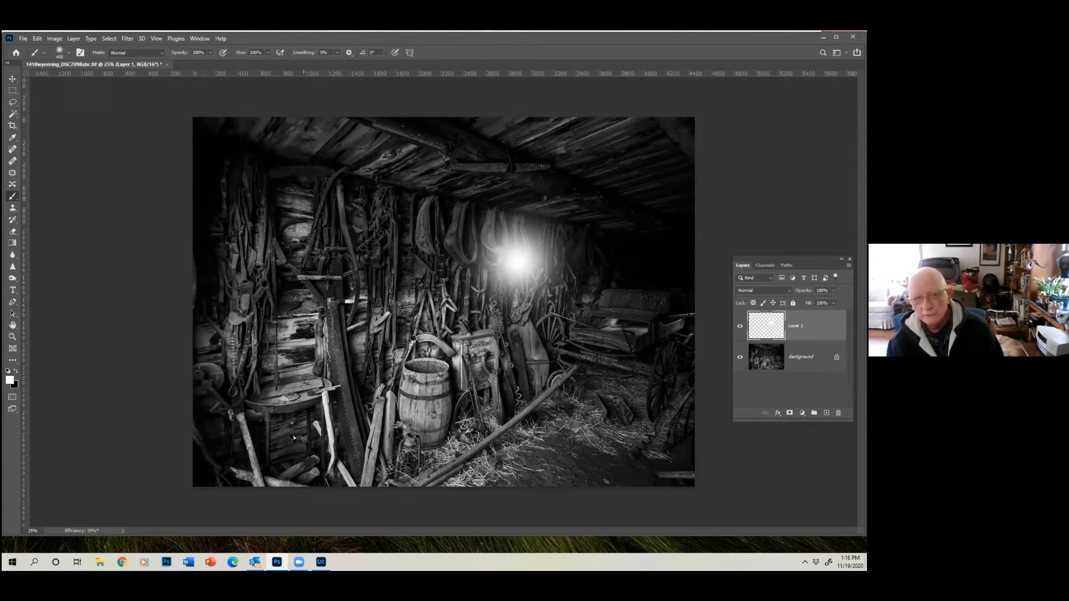
- Position the white glow over the tools and wheel beside the wagon and set its layer's blend mode to Overlay
left_click(12, 79)
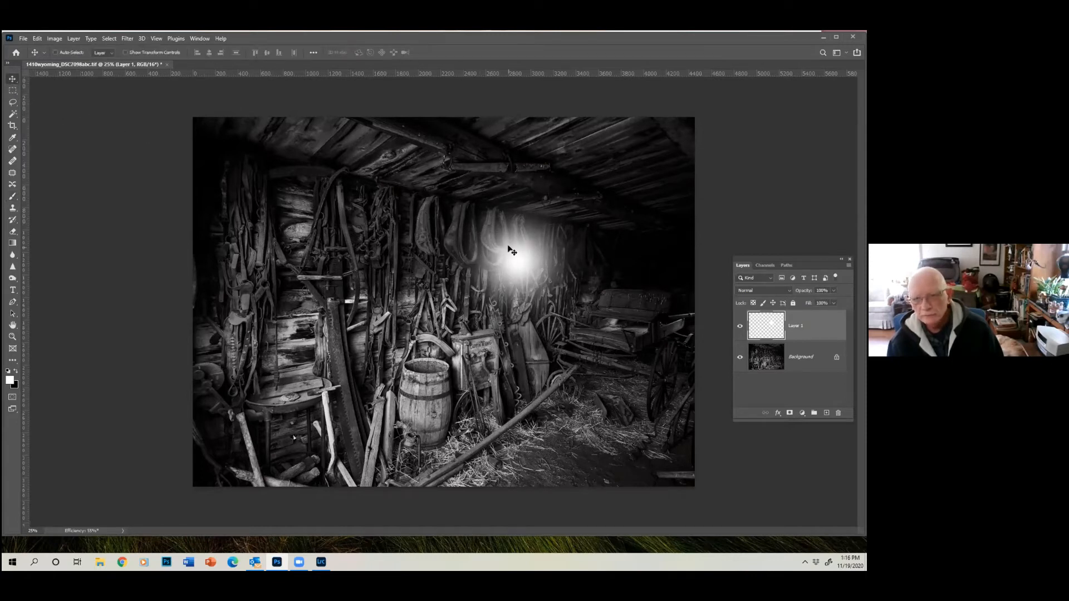
left_click_drag(506, 254, 524, 269)
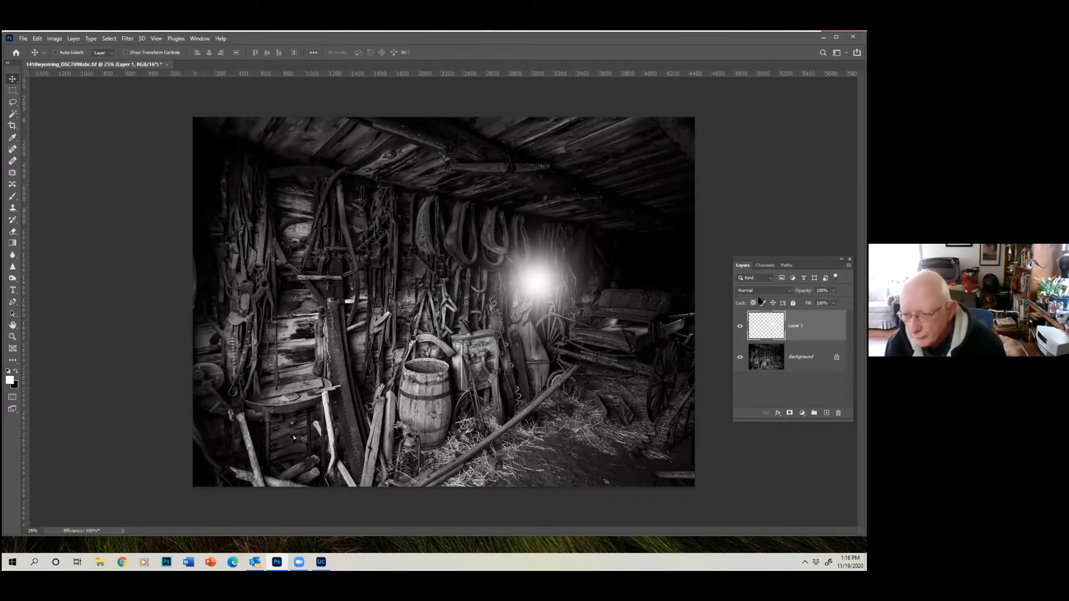
left_click(789, 293)
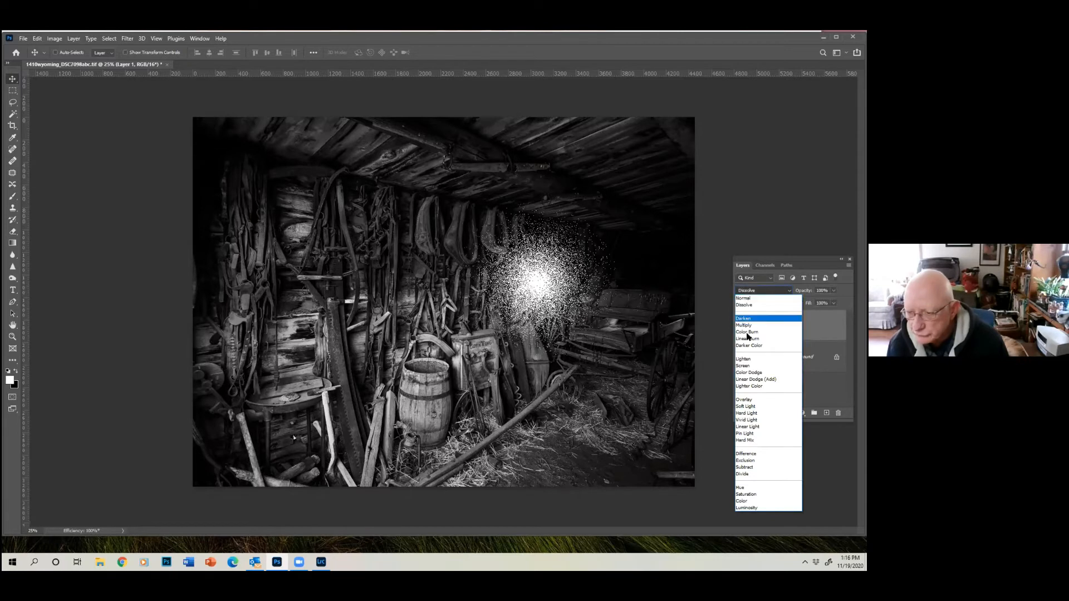
left_click(750, 399)
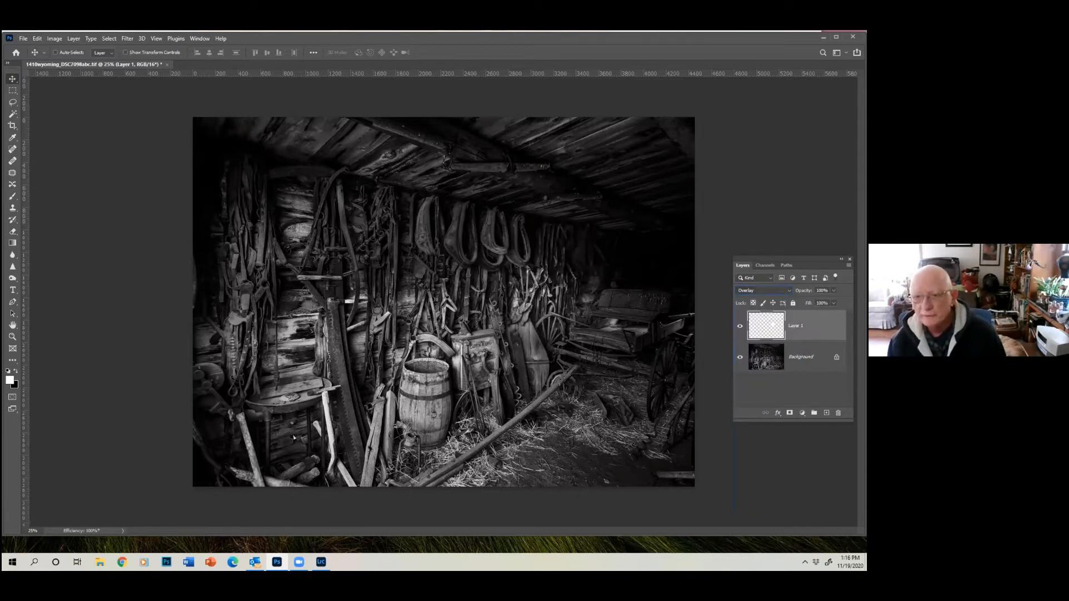
left_click_drag(515, 271, 539, 283)
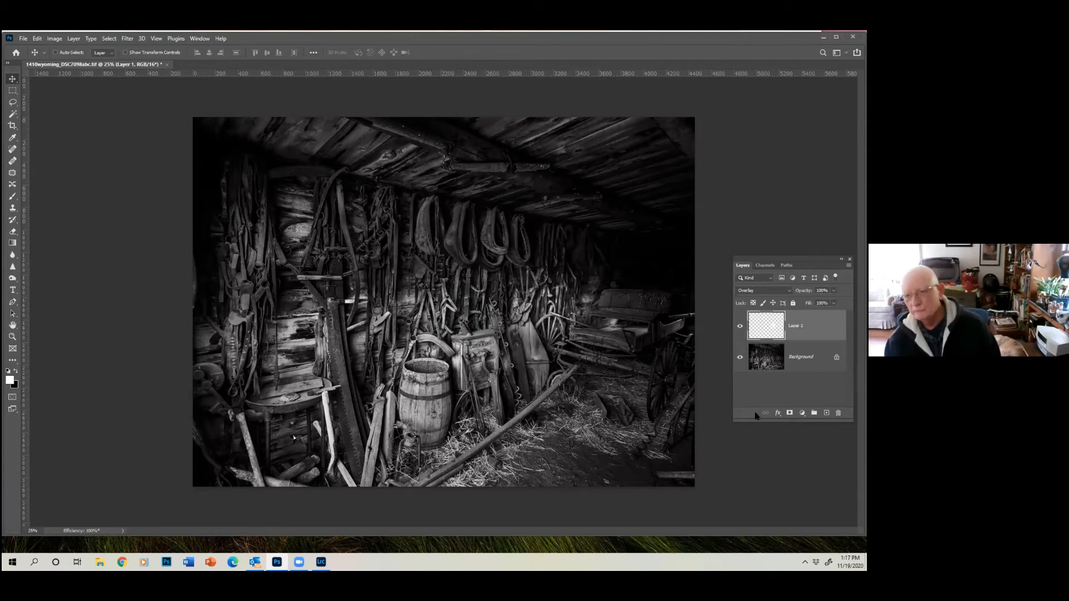
- Compare the photo with and without the Overlay glow layer by toggling that layer's visibility
left_click(740, 328)
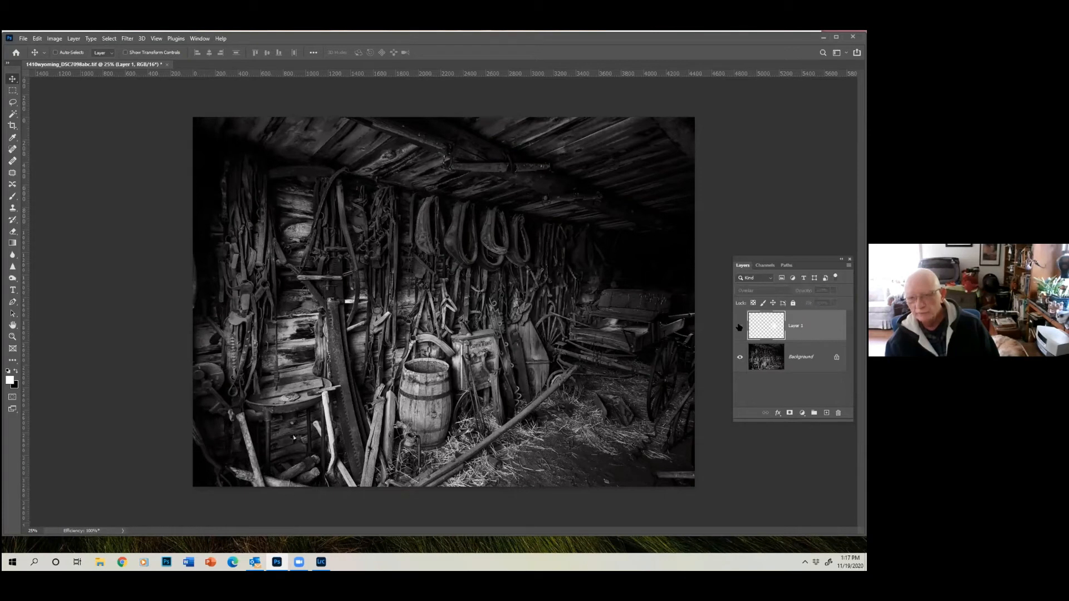
left_click(739, 328)
left_click(739, 328)
left_click(740, 328)
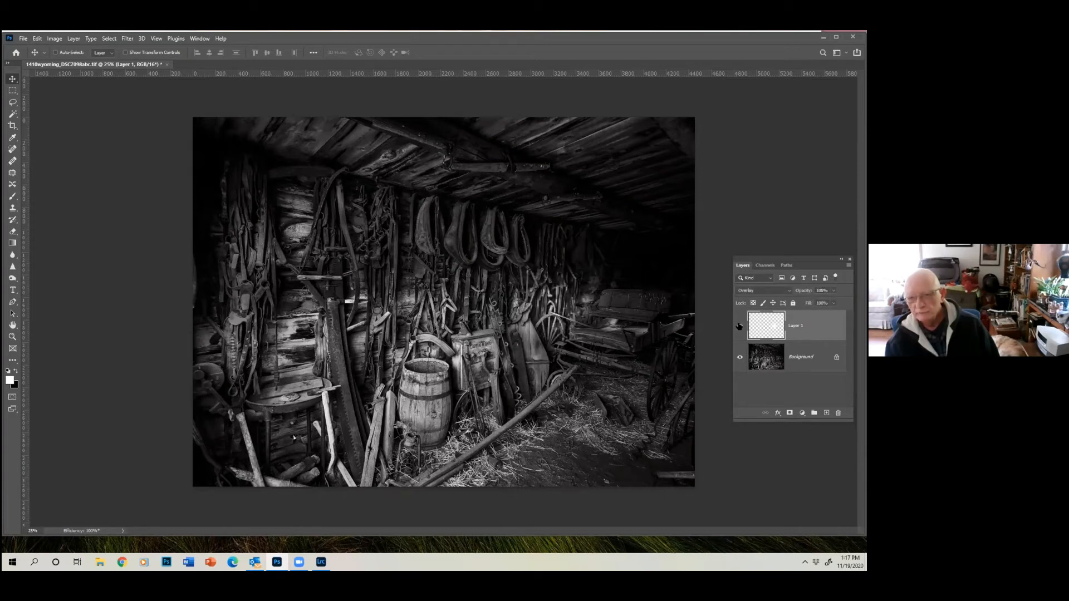
- Add a second empty layer and paint one soft white brush dab over the leftmost hanging horse collar
left_click(826, 412)
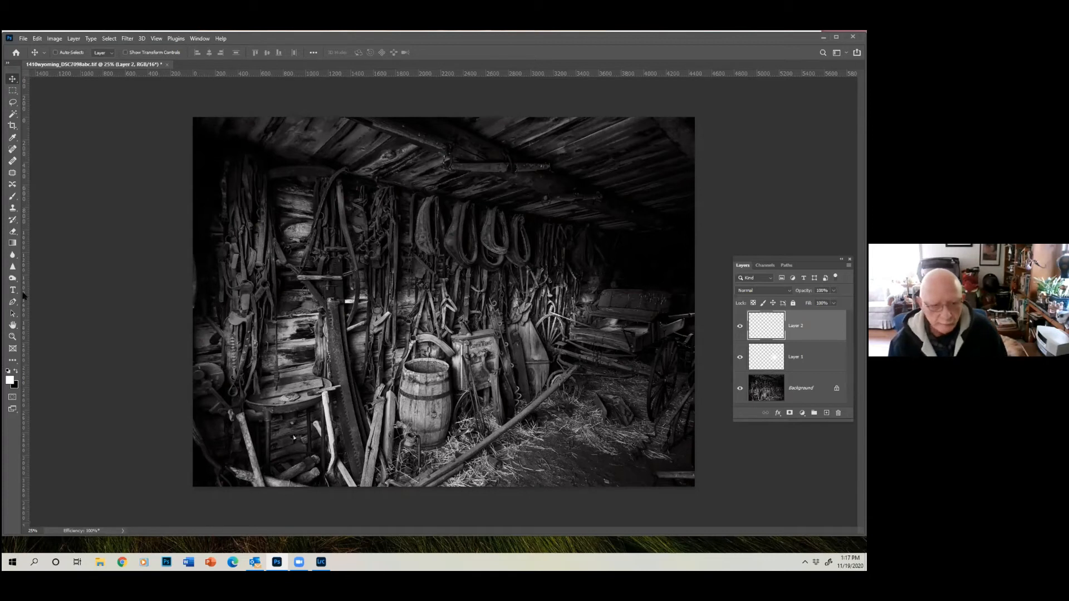
left_click(12, 196)
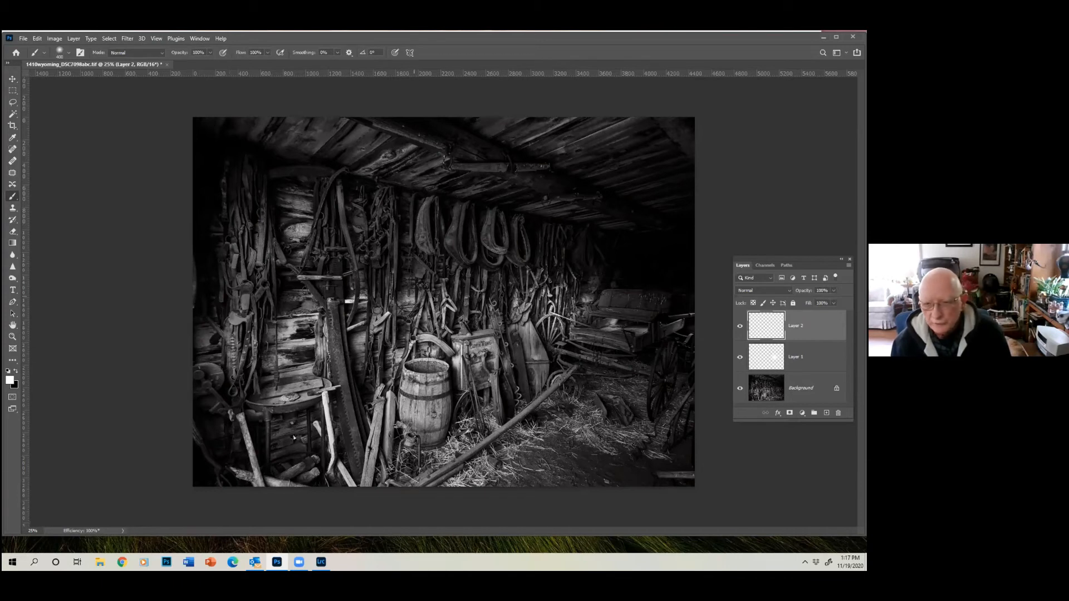
left_click(420, 235)
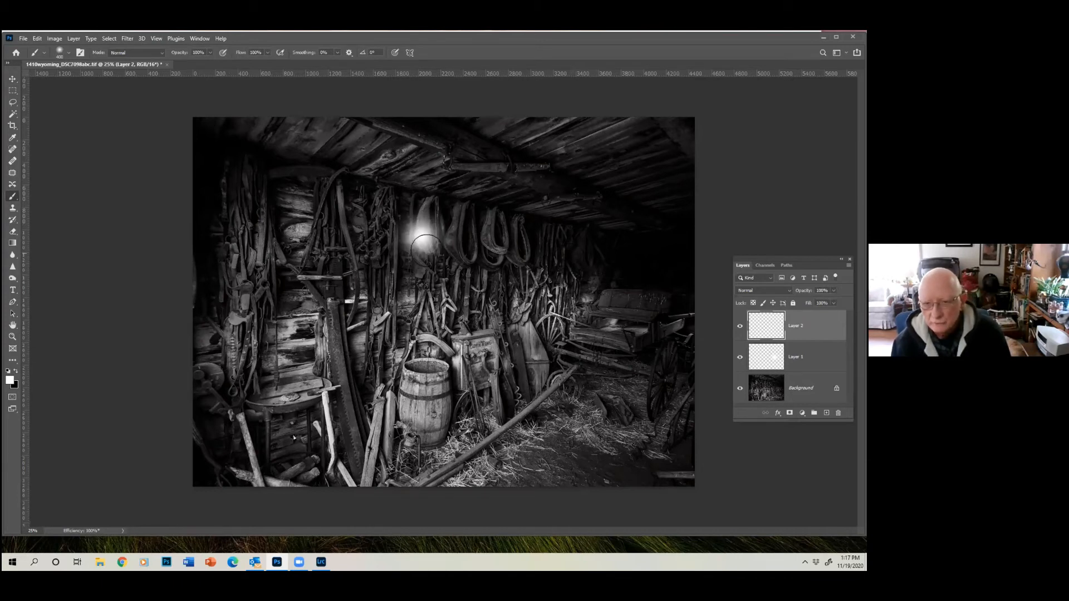
- Scale the second white dab up proportionally to about 186% and apply the transformation
left_click(36, 39)
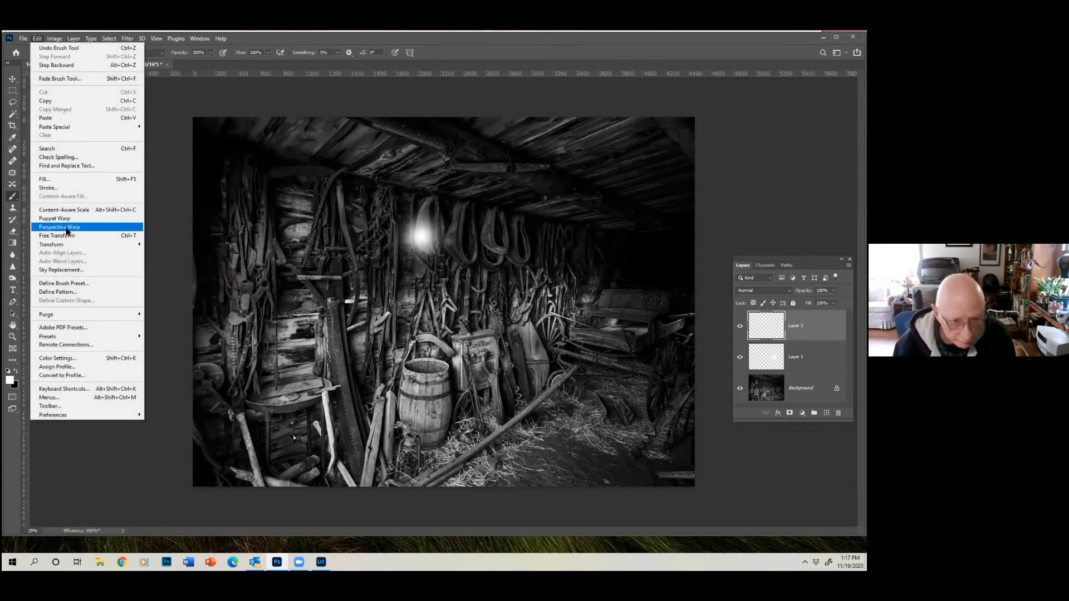
mouse_move(70, 245)
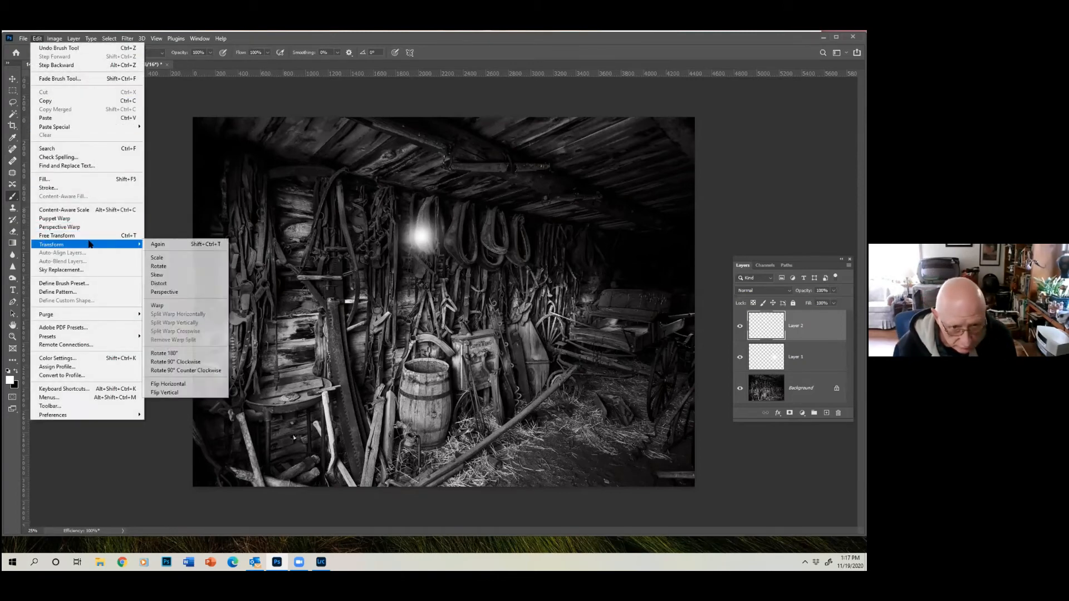
left_click(160, 259)
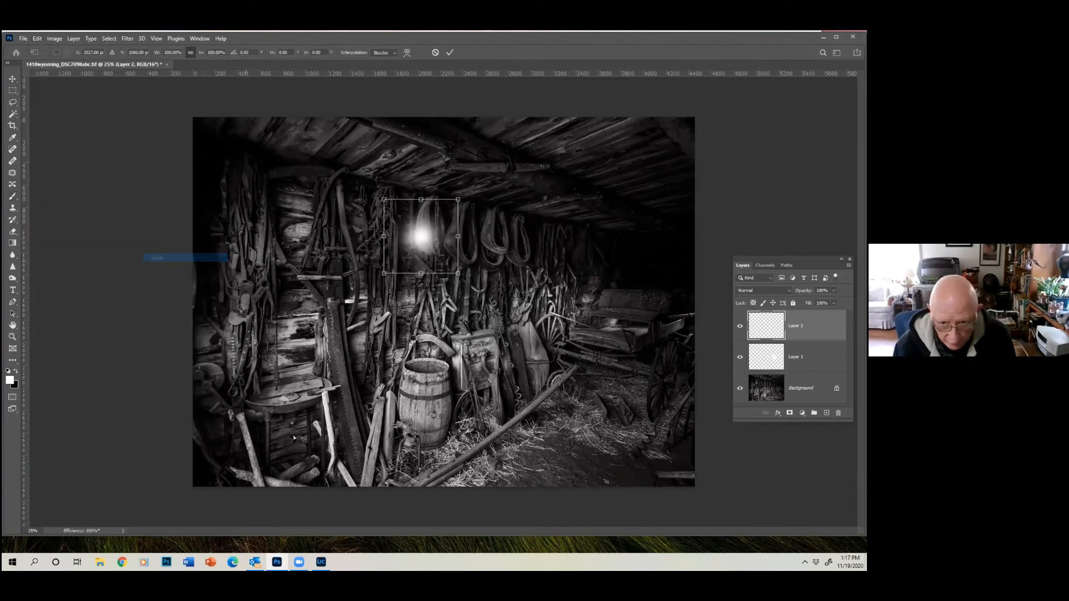
left_click_drag(458, 199, 522, 135)
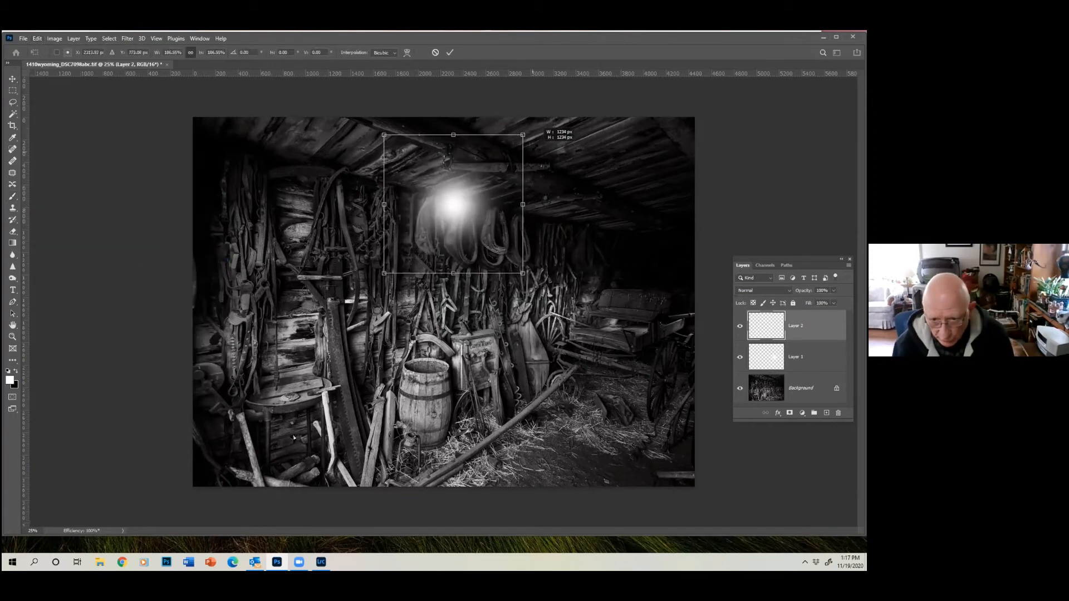
left_click(450, 52)
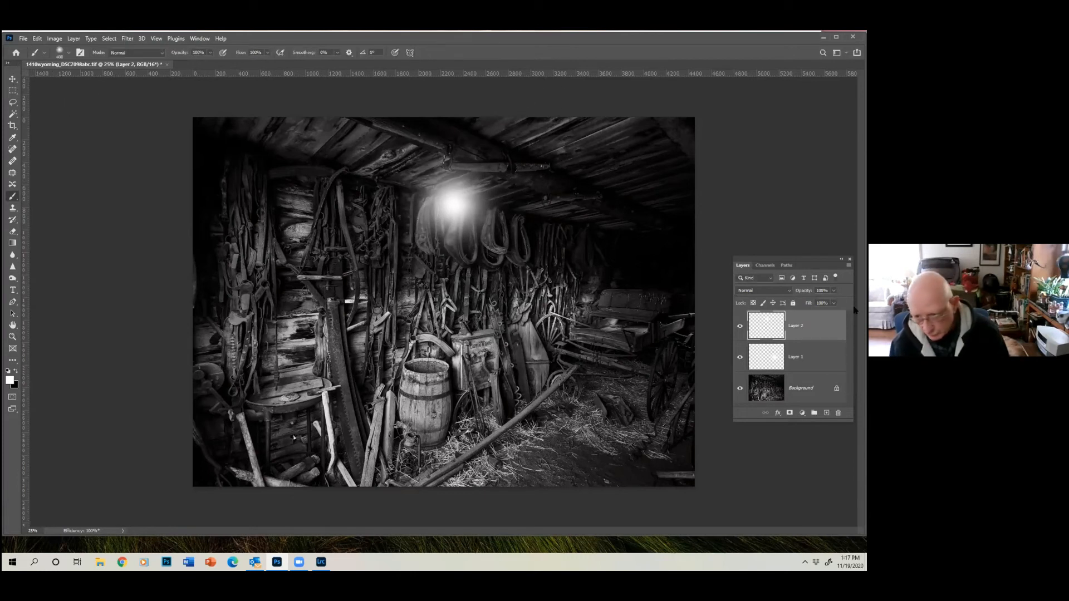
- Set Layer 2's blend mode to Overlay and reposition its glow over the middle hanging horse collars after trying it on the wagon
left_click(787, 293)
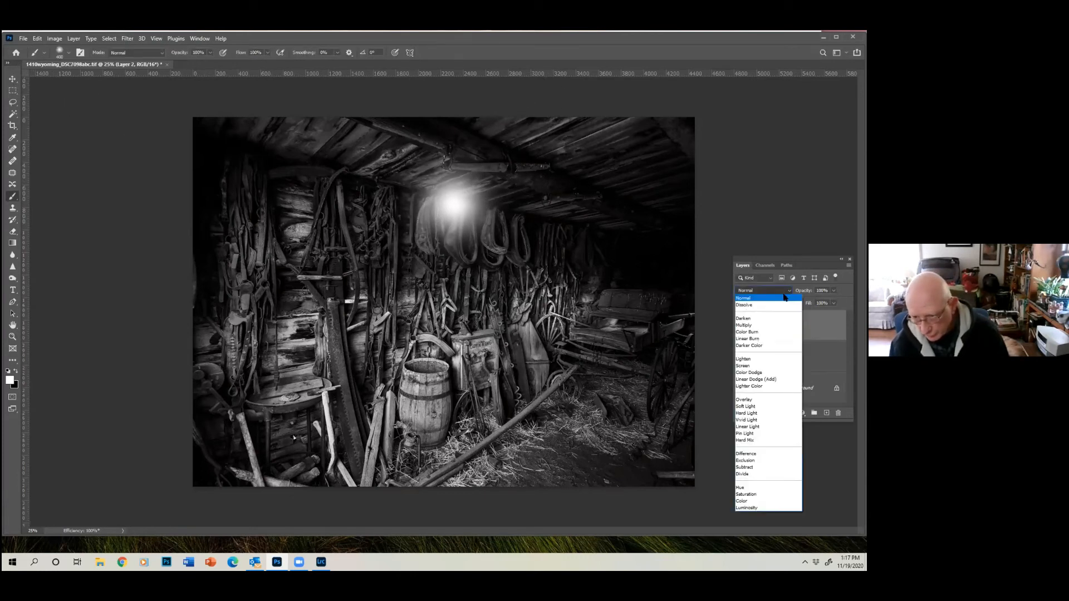
left_click(759, 399)
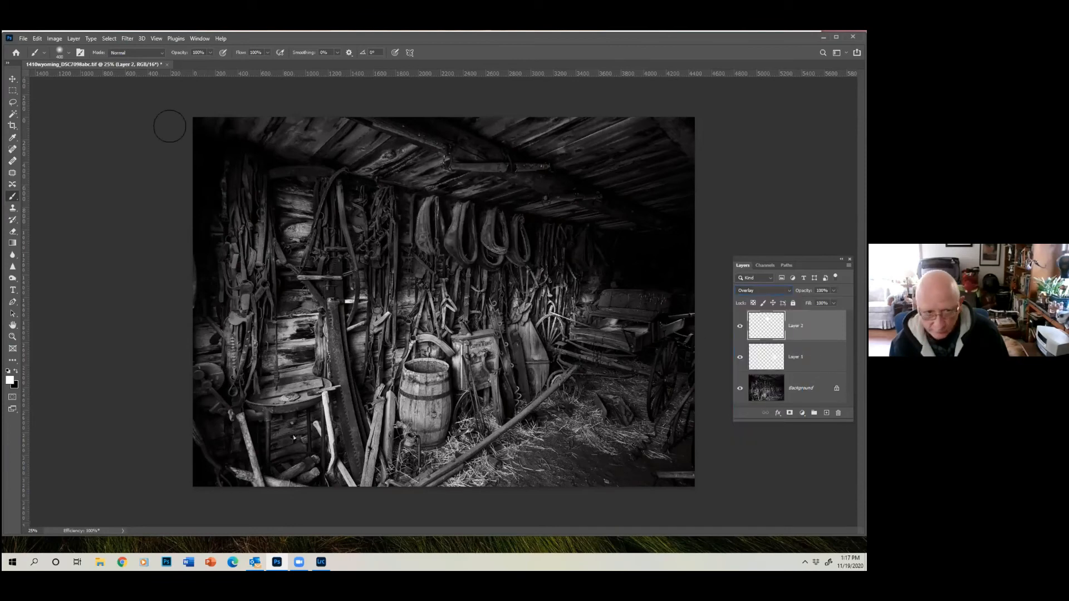
left_click(12, 79)
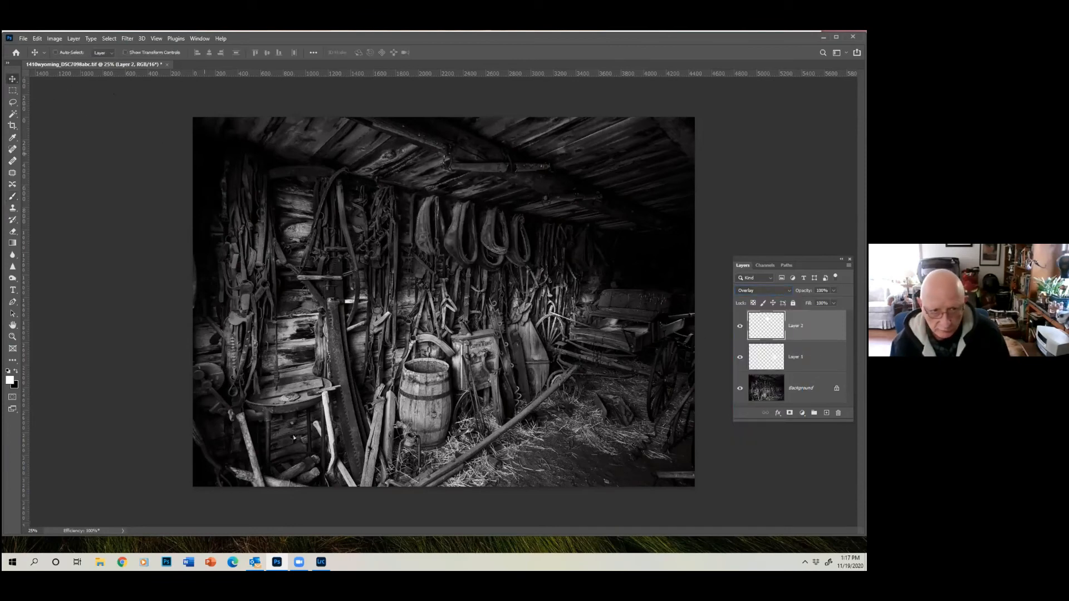
left_click_drag(450, 241, 627, 341)
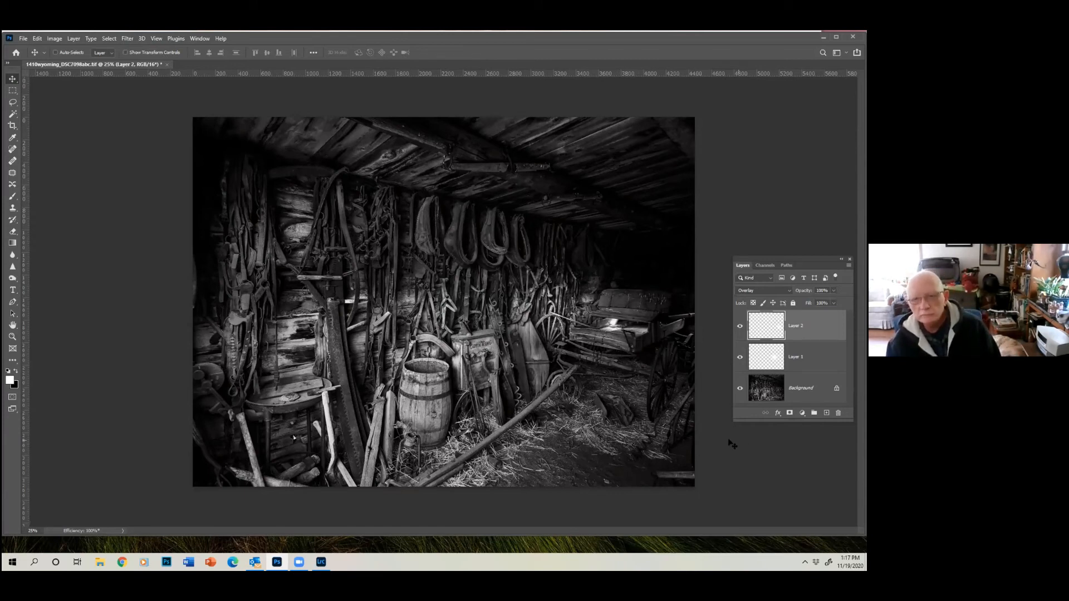
left_click_drag(607, 322, 464, 212)
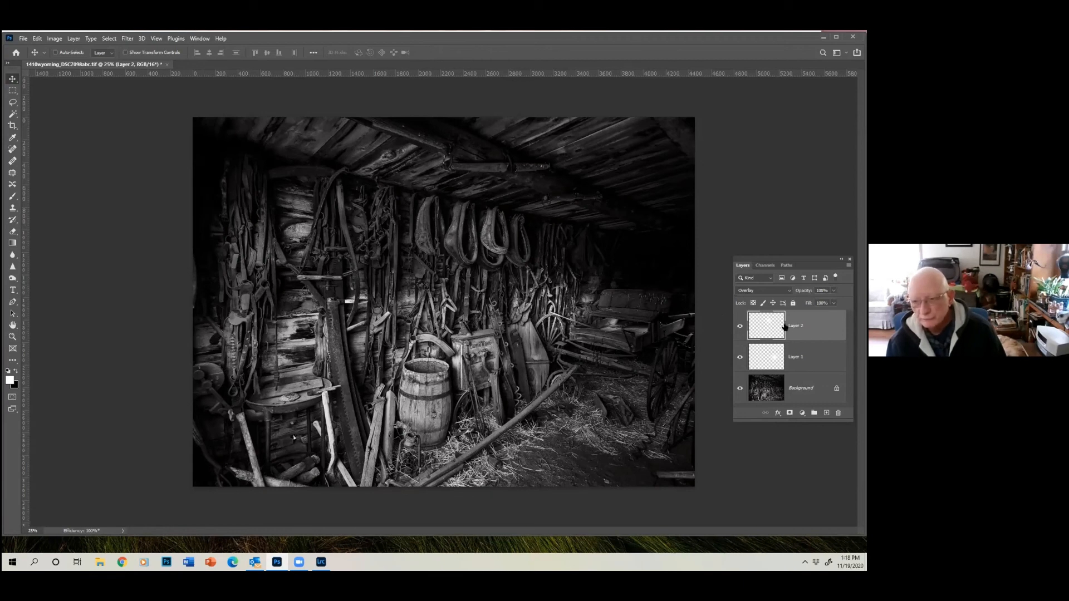
- Duplicate Layer 2 within the same document to intensify the light on the hanging horse collars
left_click(73, 39)
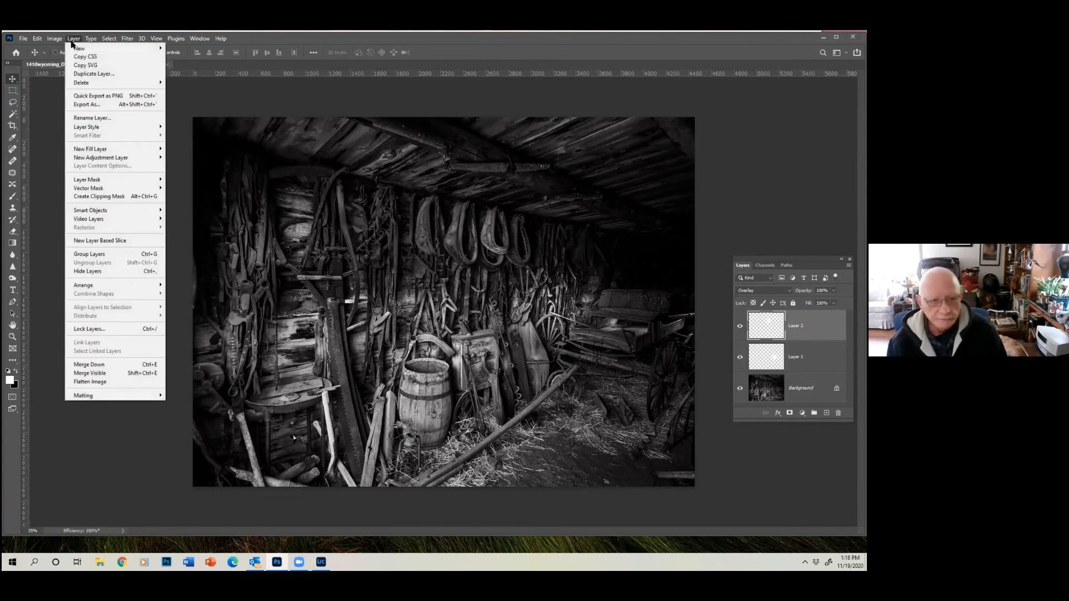
left_click(89, 74)
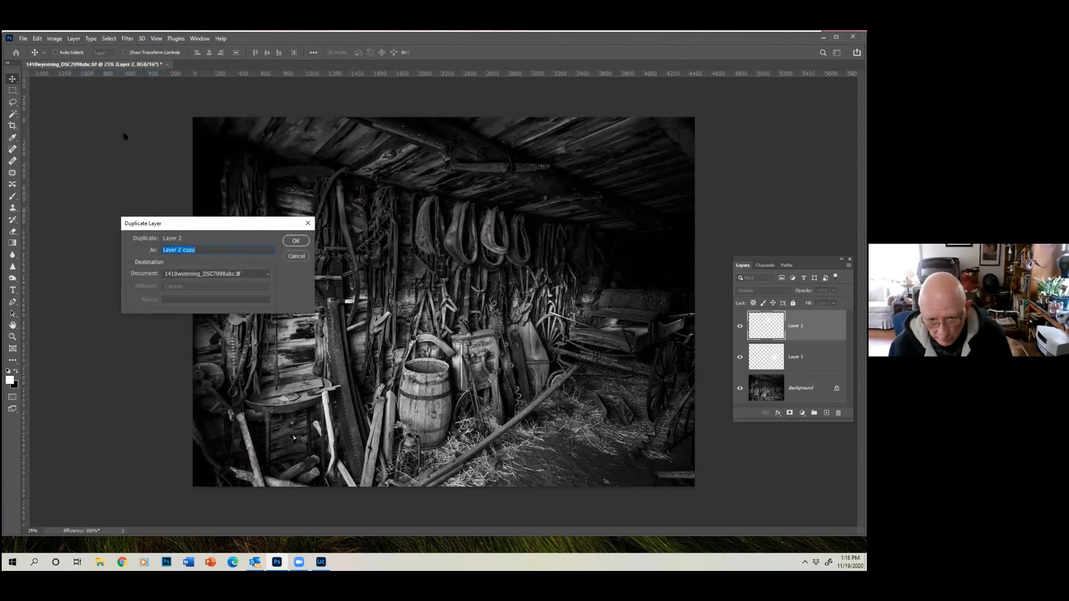
left_click(296, 241)
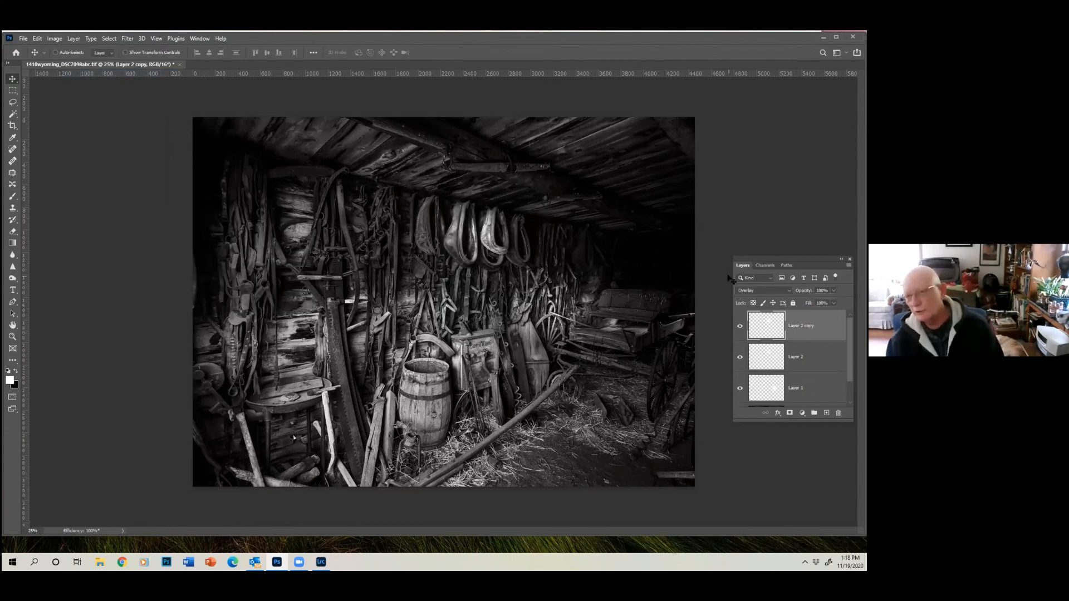